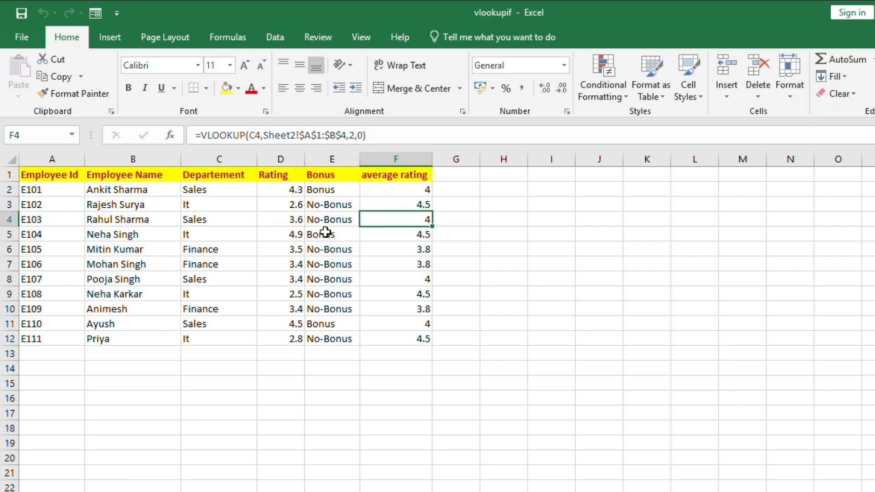
Step: Examine the finished example's department, bonus formula and average rating columns, then open the blank working sheet
click(231, 190)
click(230, 202)
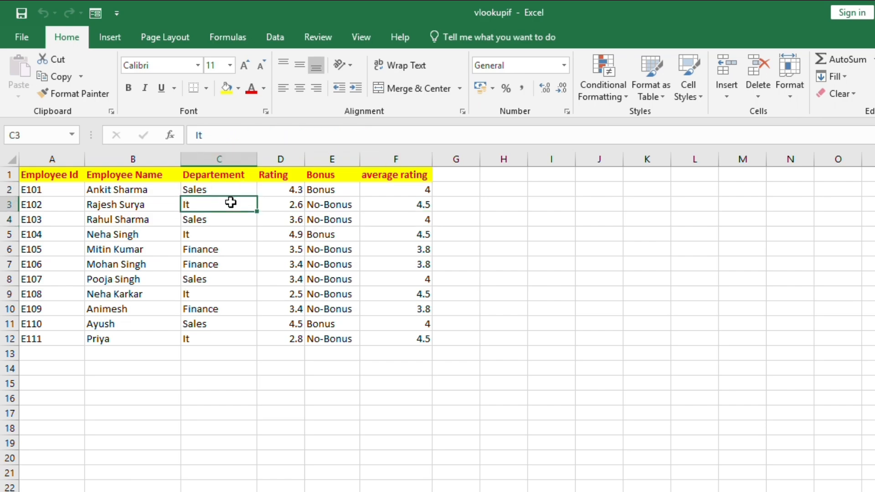
click(220, 250)
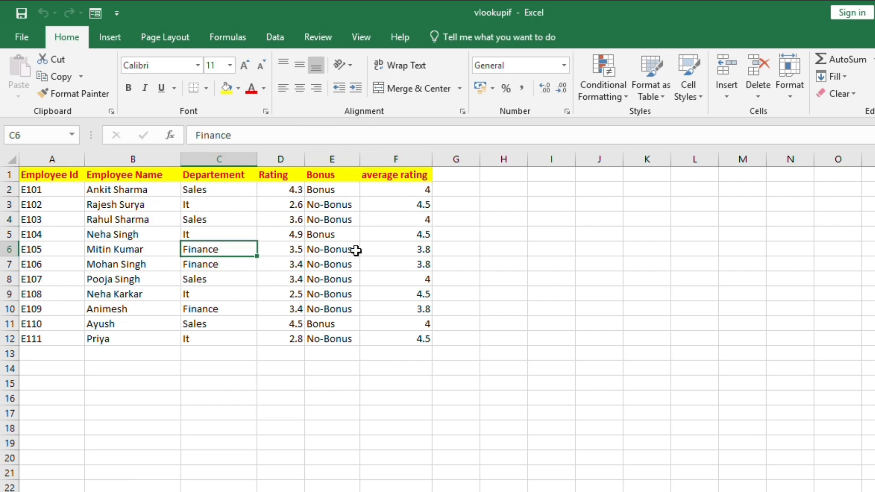
click(425, 201)
click(336, 204)
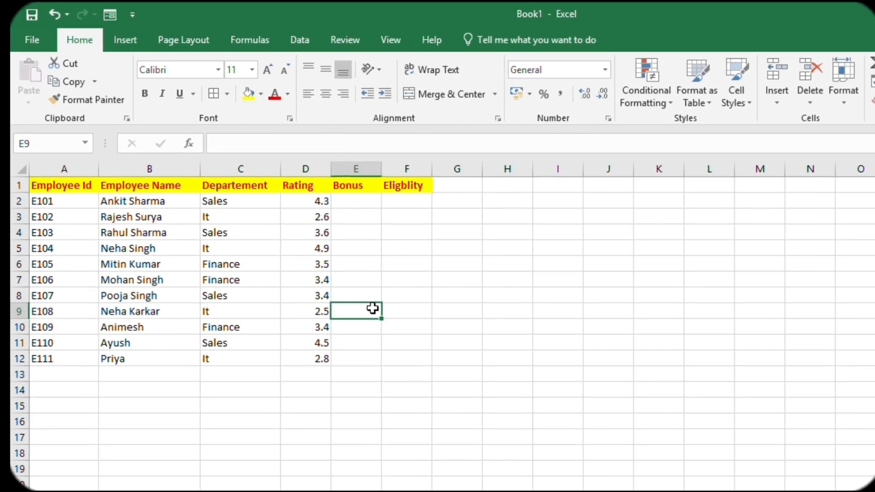
drag(356, 311, 355, 222)
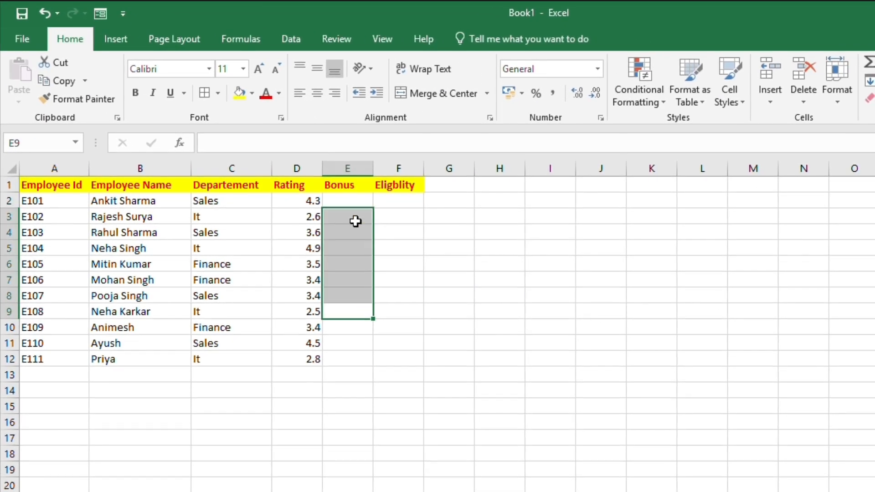
click(356, 221)
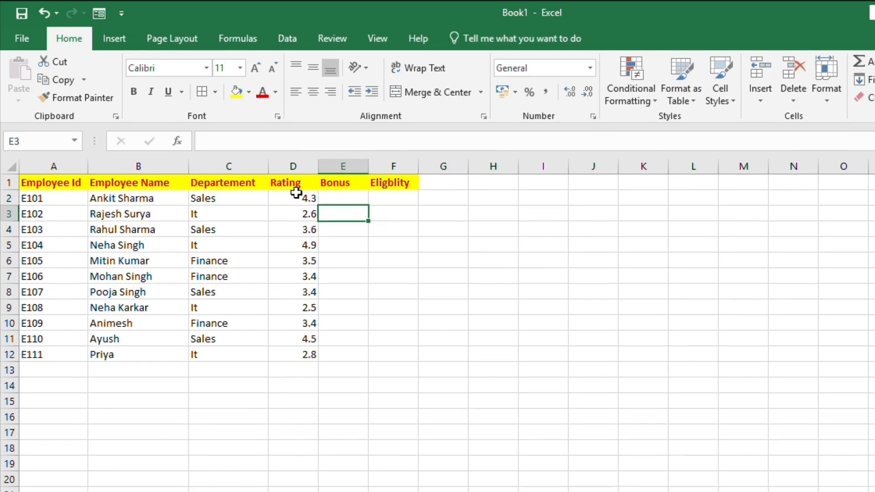
Step: Review the employee data on Sheet1 and the department minimum ratings table on Sheet2
click(221, 183)
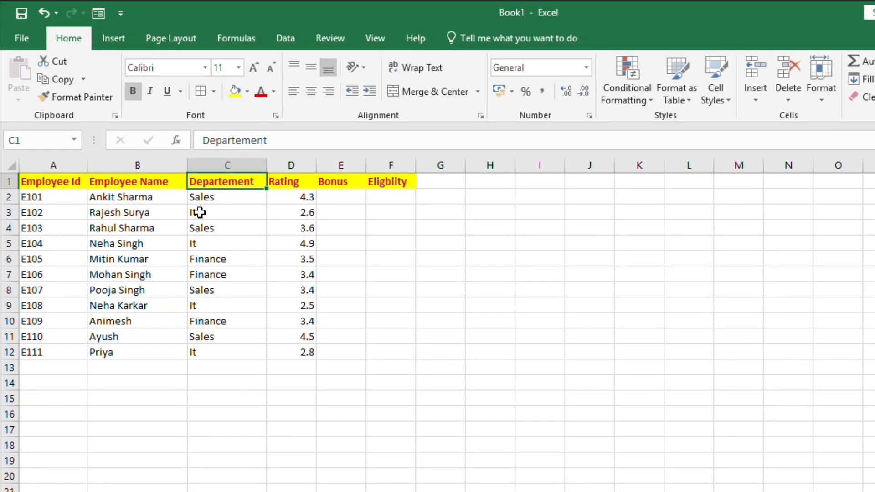
click(154, 201)
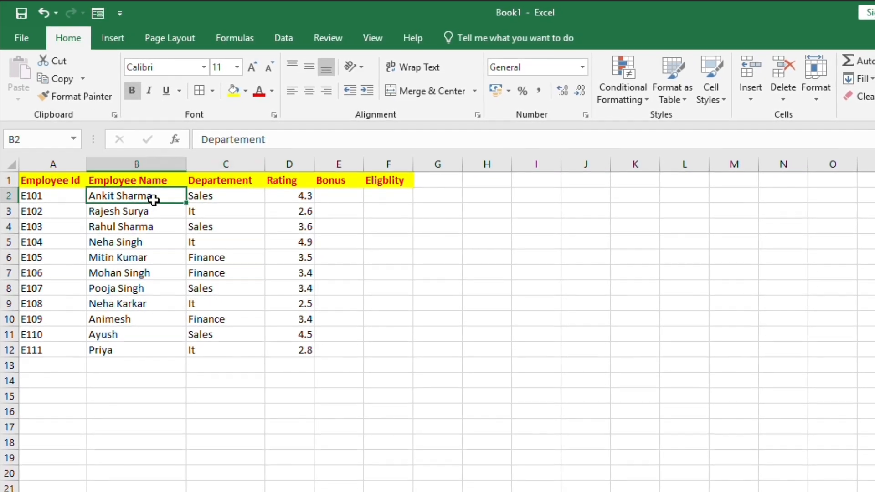
click(214, 197)
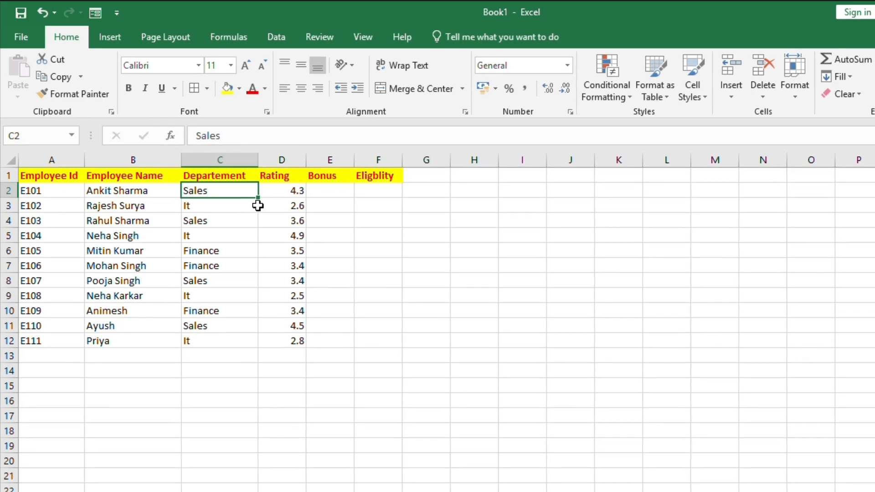
click(290, 205)
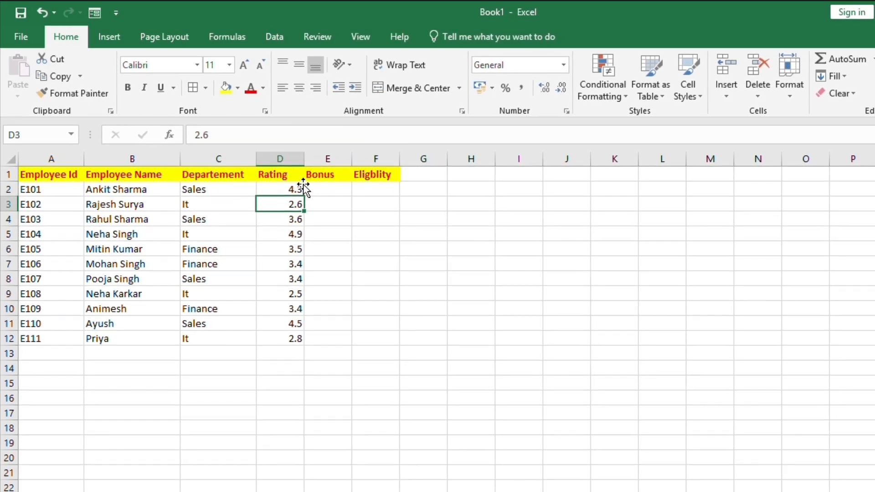
click(333, 187)
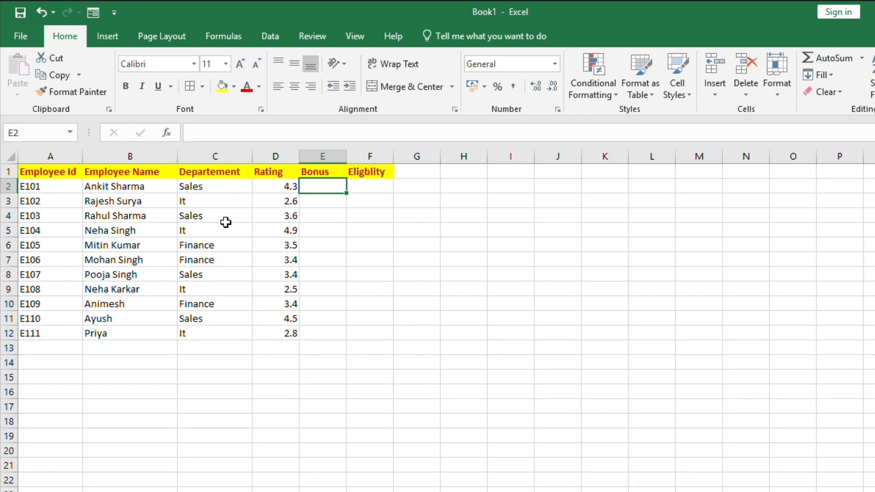
click(310, 204)
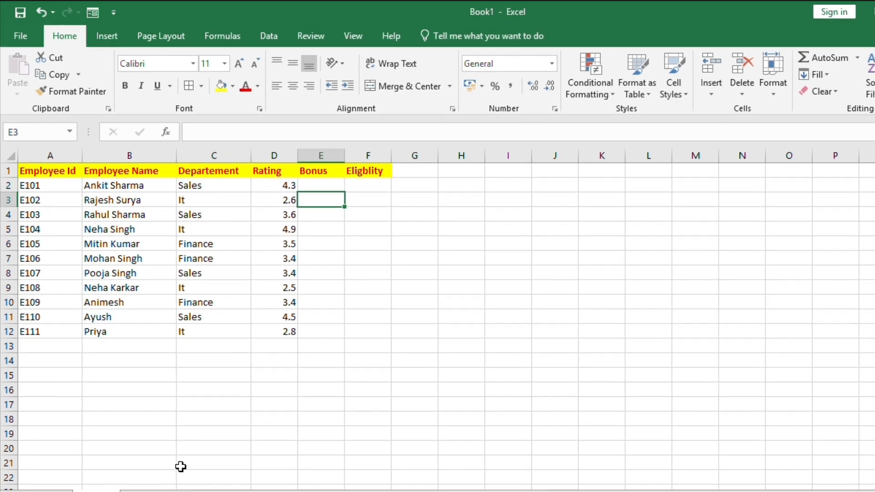
click(137, 481)
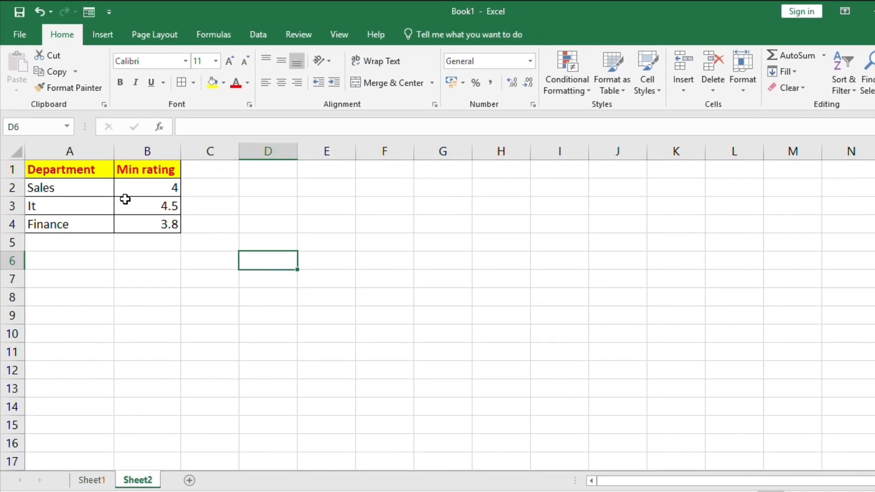
click(155, 188)
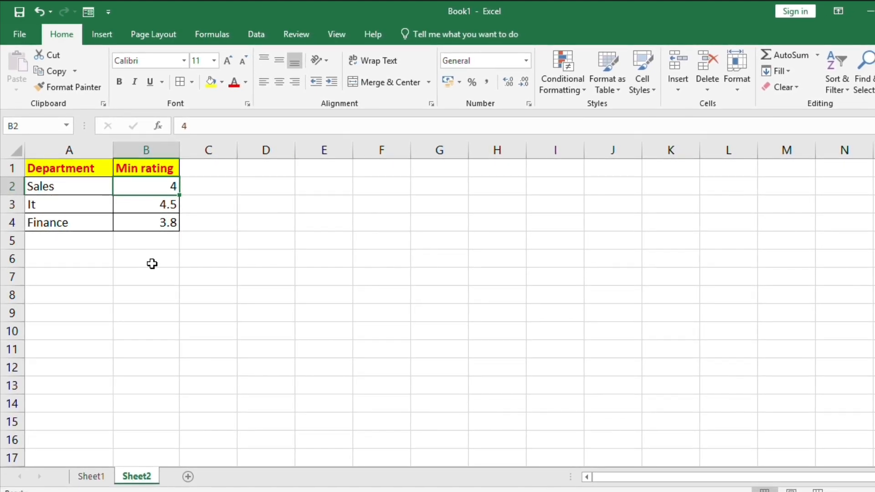
click(91, 477)
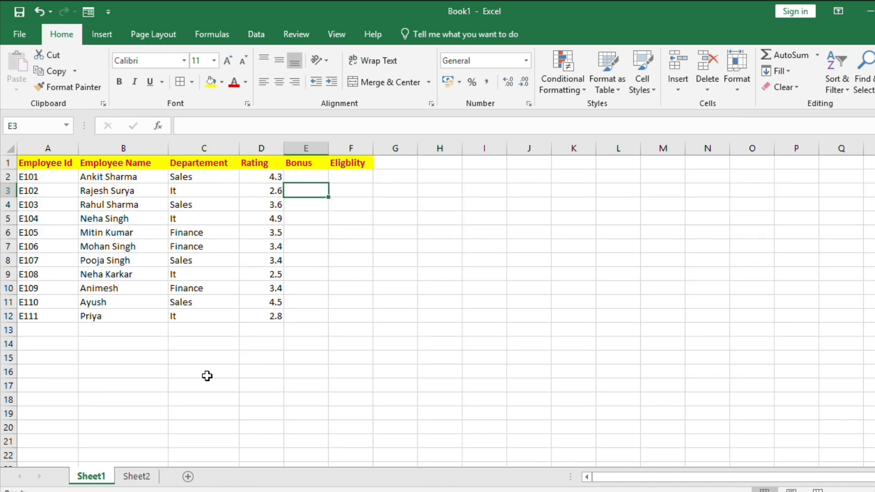
click(439, 206)
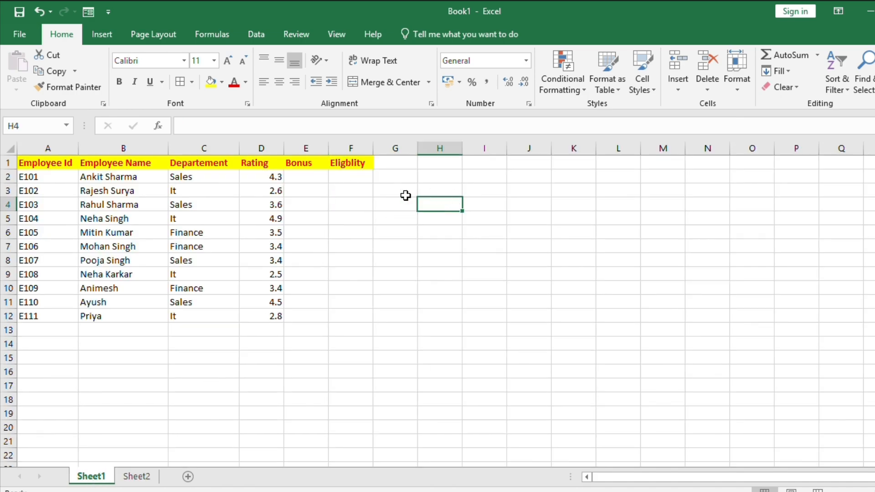
Step: Rename the F1 column header as average rating
click(347, 161)
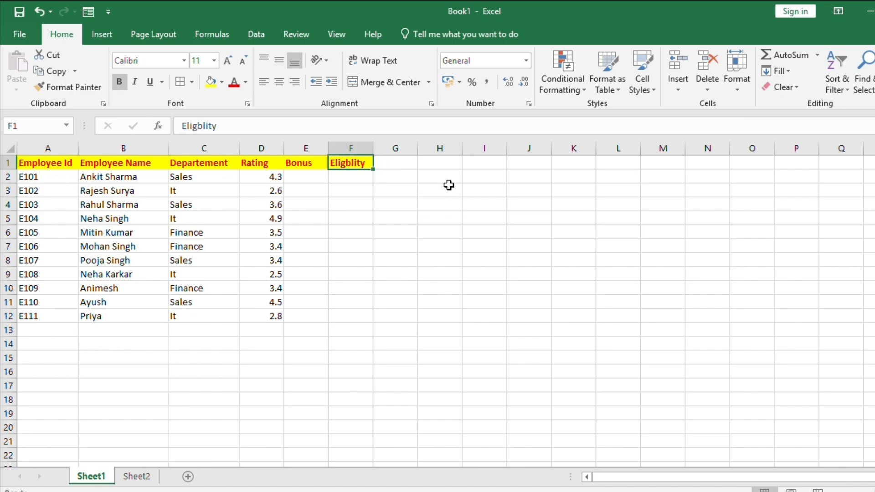
key(BackSpace)
text(a)
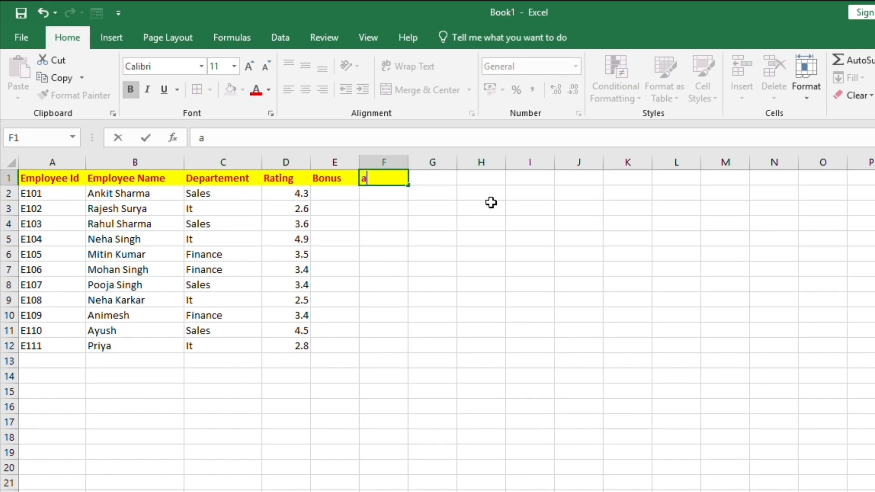
text(verage)
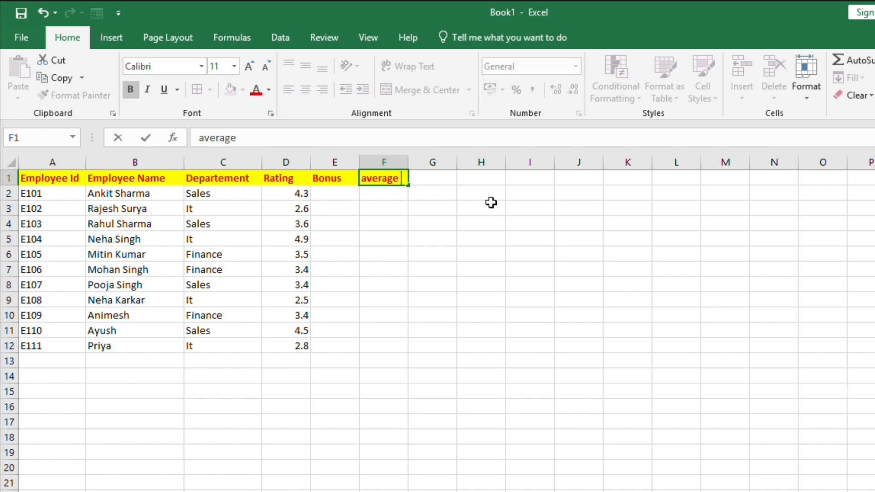
text( rating)
key(Return)
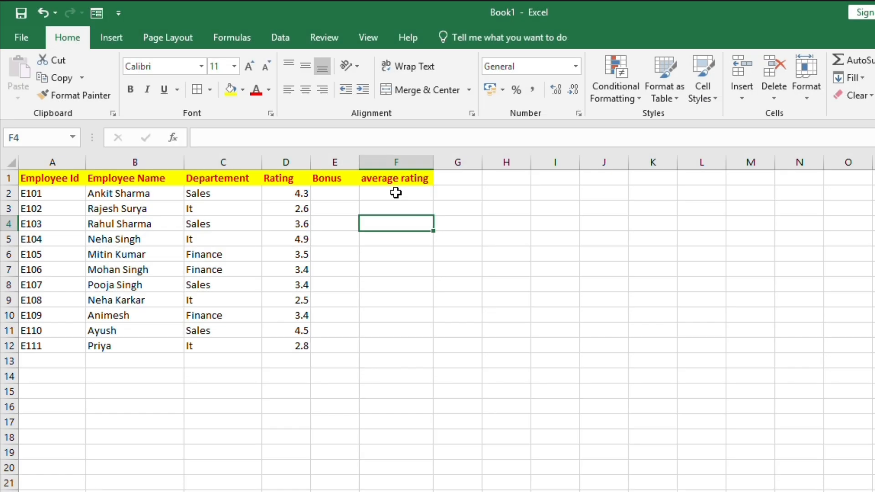
Step: Start a VLOOKUP formula in F2 that uses the department in C2 as the lookup value
double_click(396, 192)
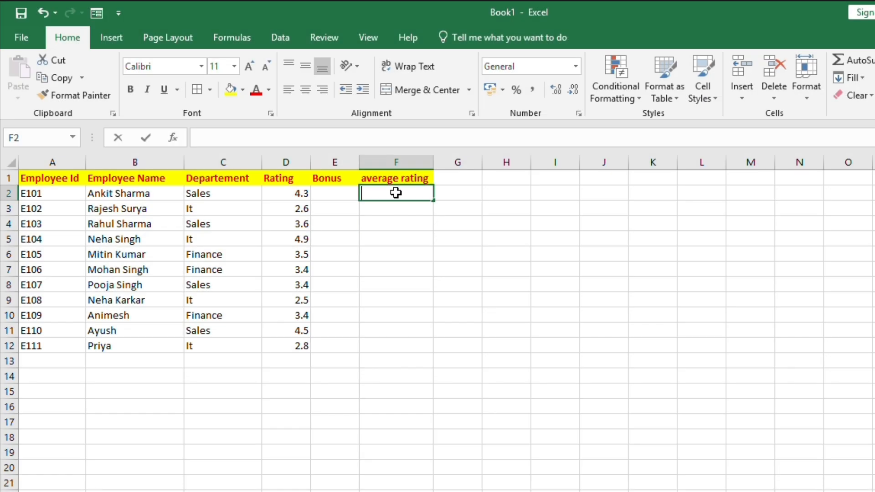
text(=vl)
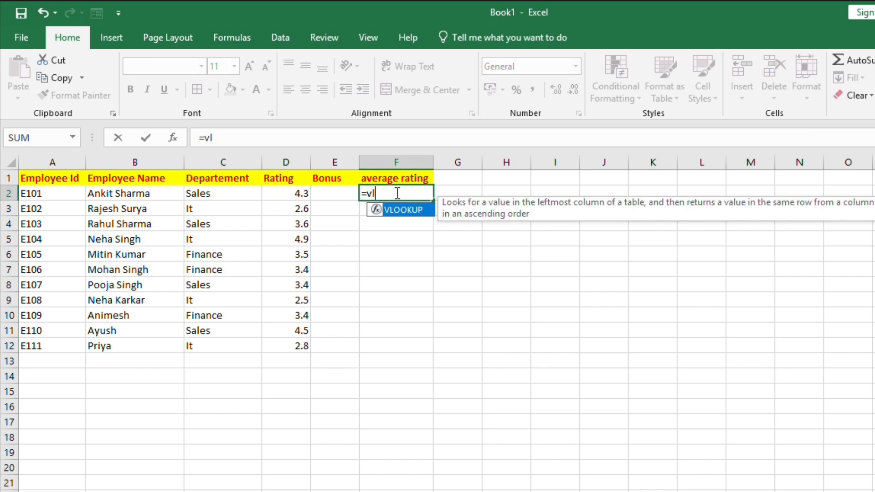
key(Tab)
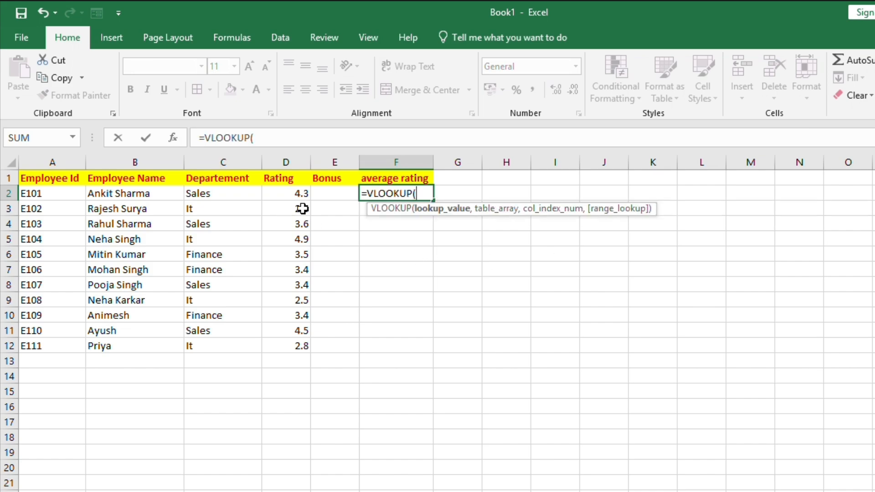
click(228, 197)
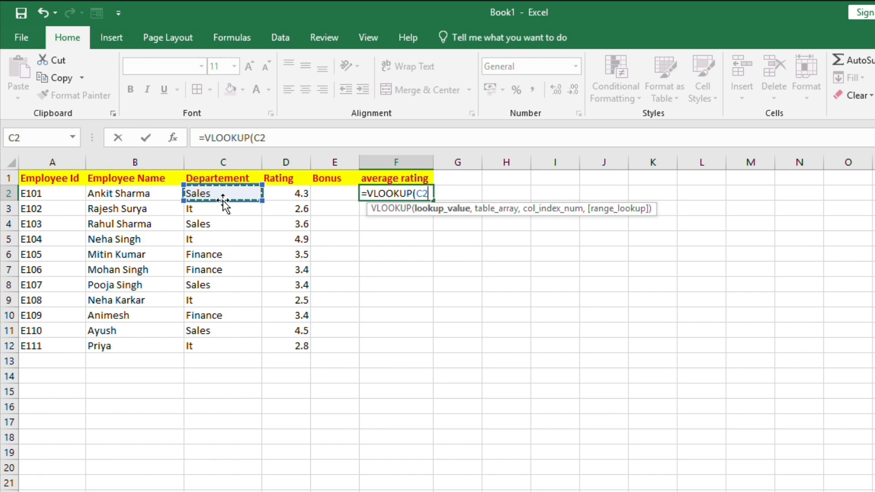
text(,)
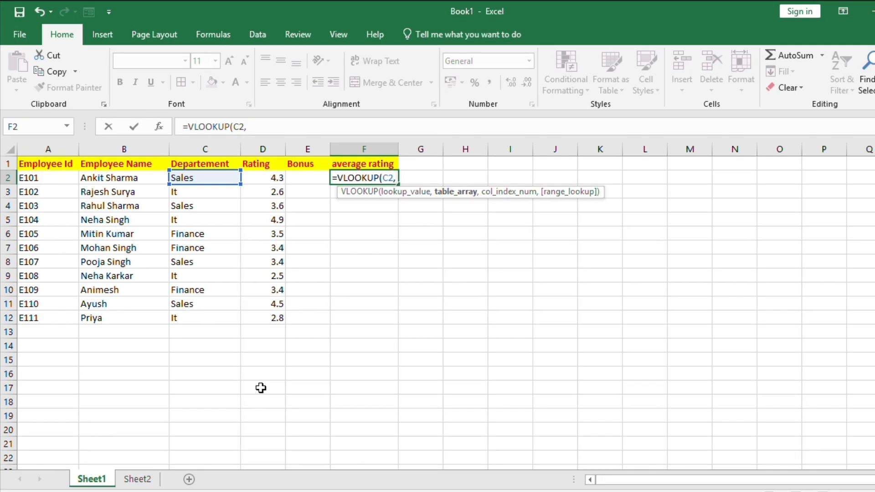
Step: Complete the formula with table Sheet2!A1:B4, column index 2 and exact match 0
click(142, 482)
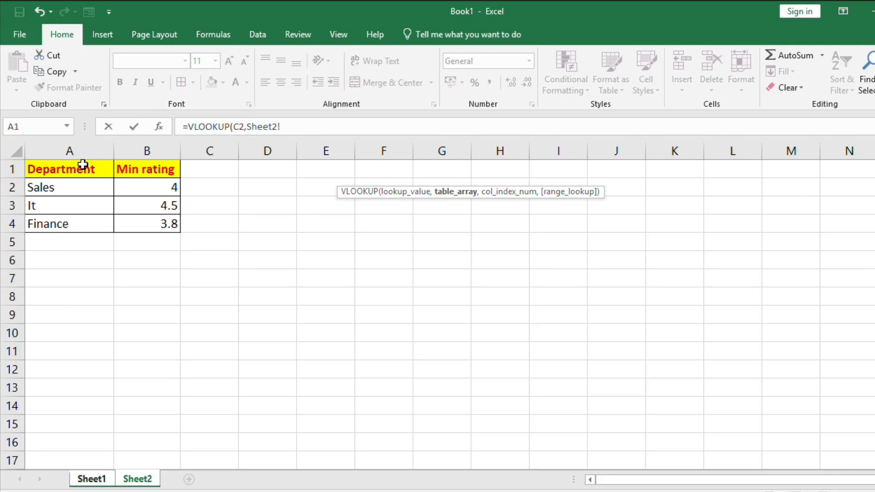
drag(83, 165, 173, 227)
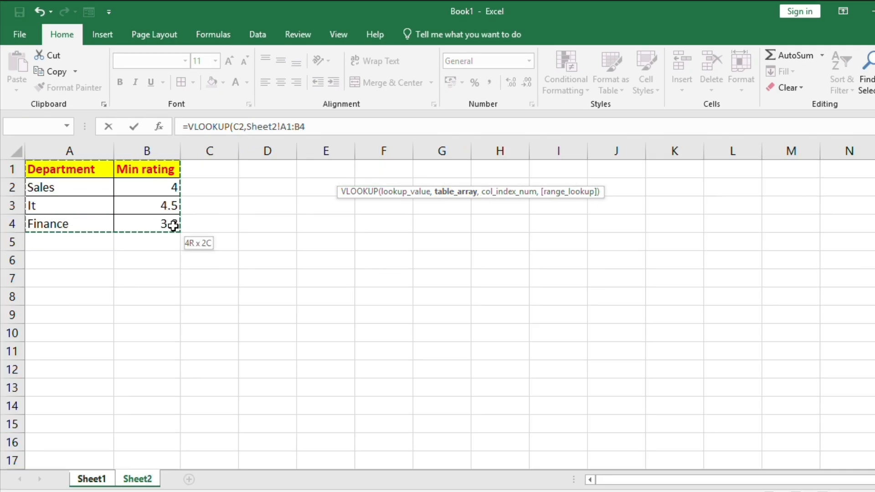
click(319, 126)
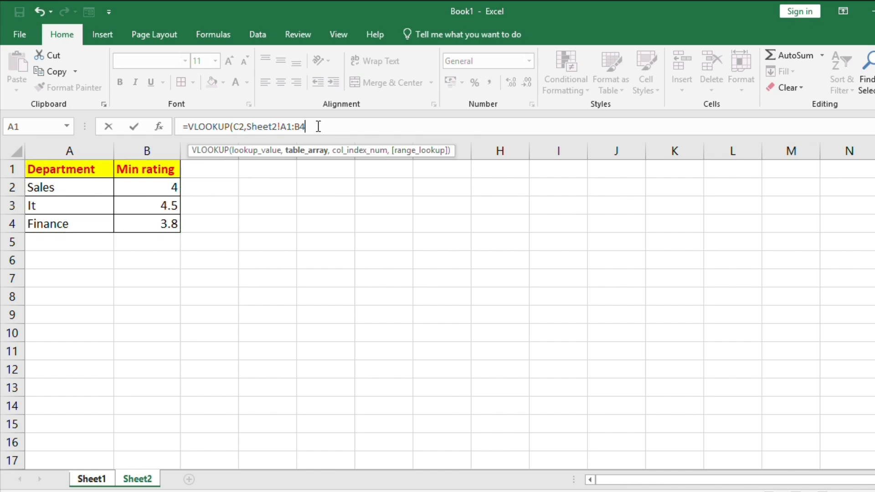
text(,2)
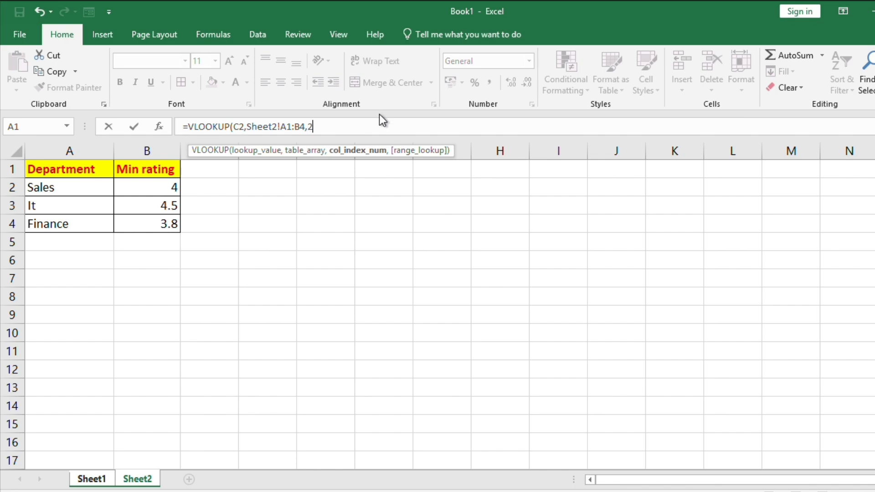
text(,)
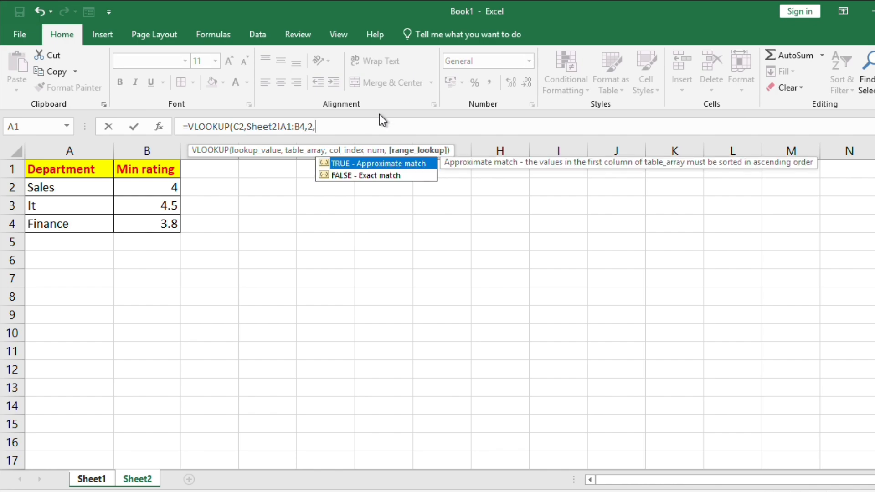
text(0))
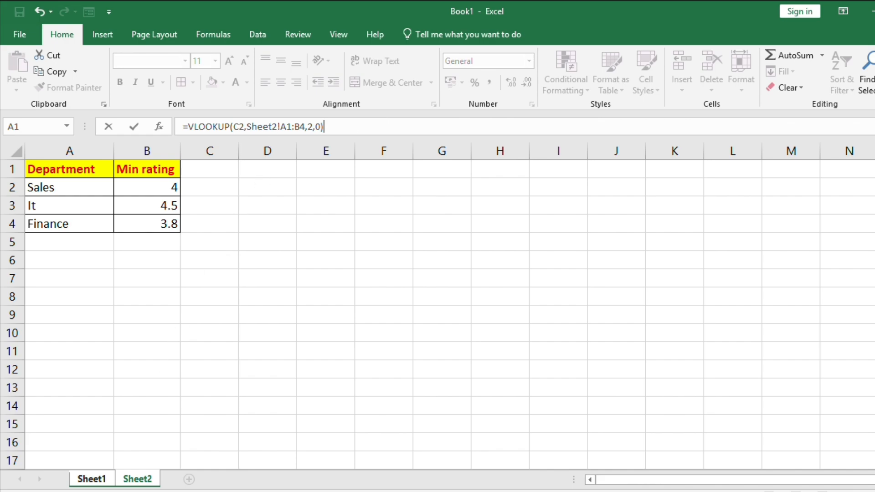
click(85, 479)
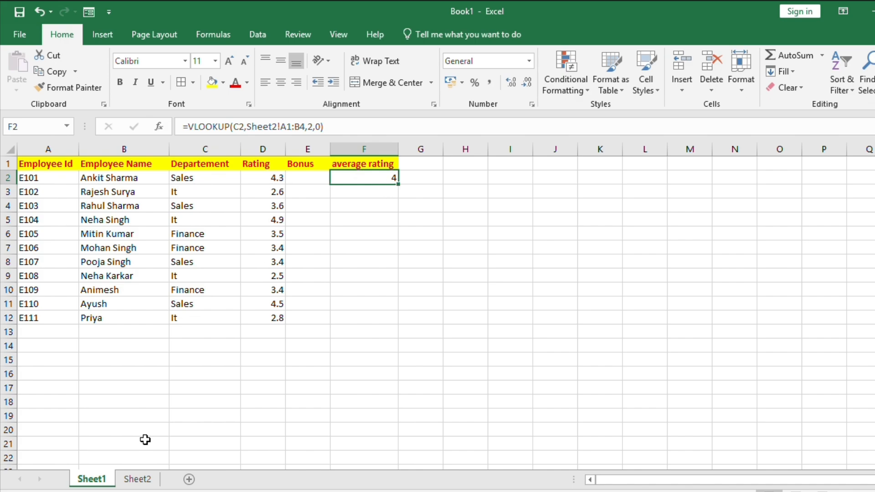
Step: Fill the VLOOKUP formula from F2 down to F5 and inspect the copied formula in F3
click(143, 479)
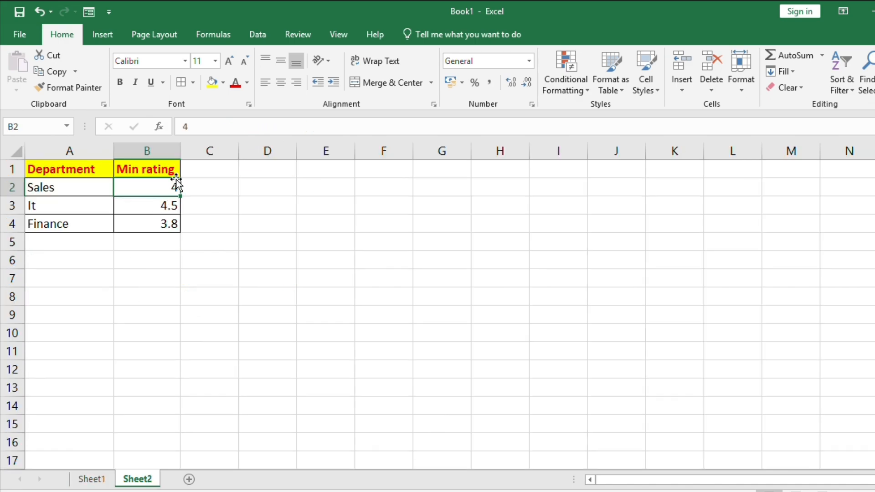
click(100, 483)
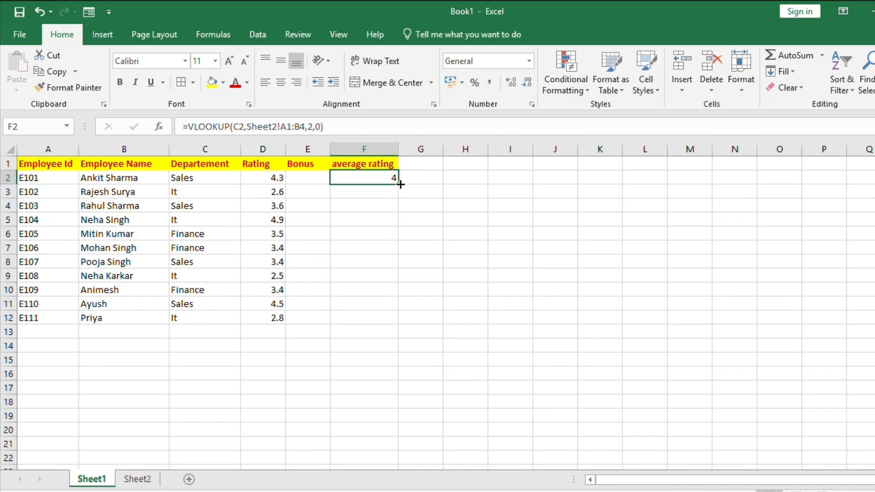
drag(400, 184, 404, 224)
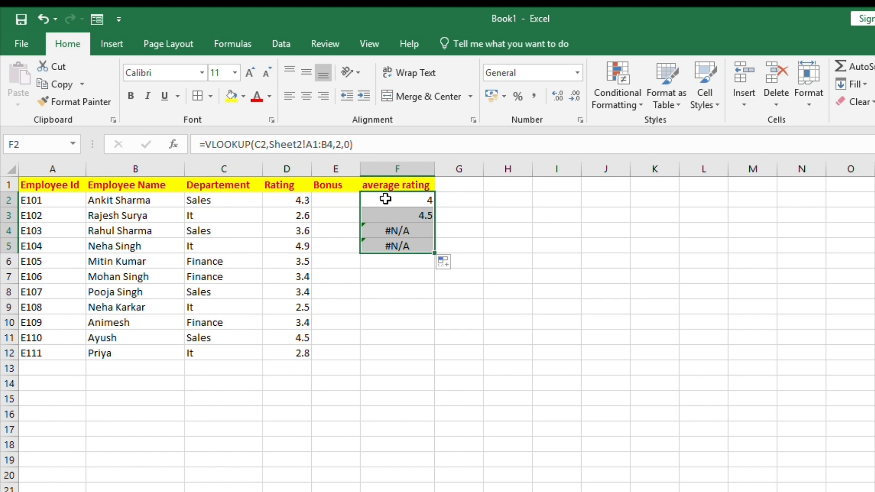
click(397, 215)
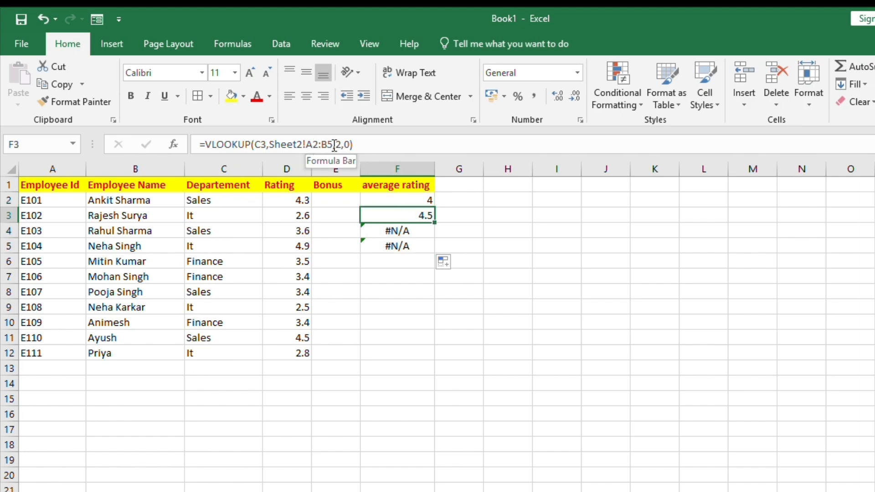
Step: Compare the copied formulas in column F against the department table on Sheet2
click(420, 200)
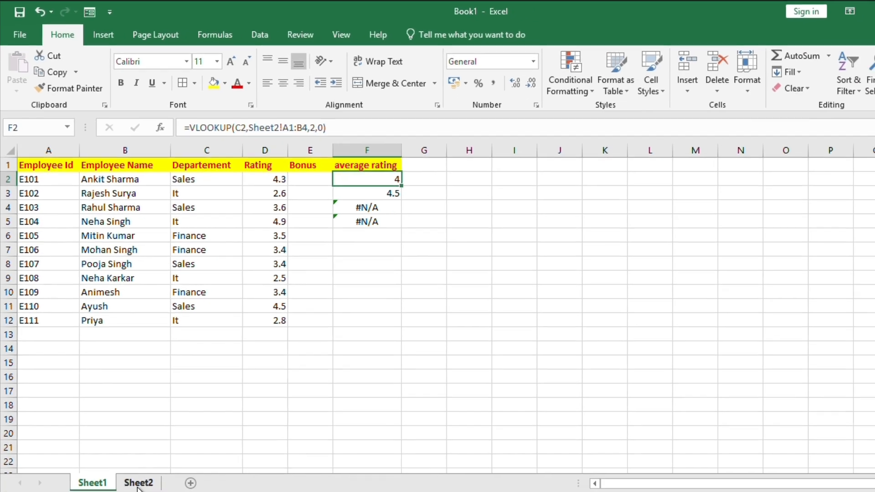
click(86, 479)
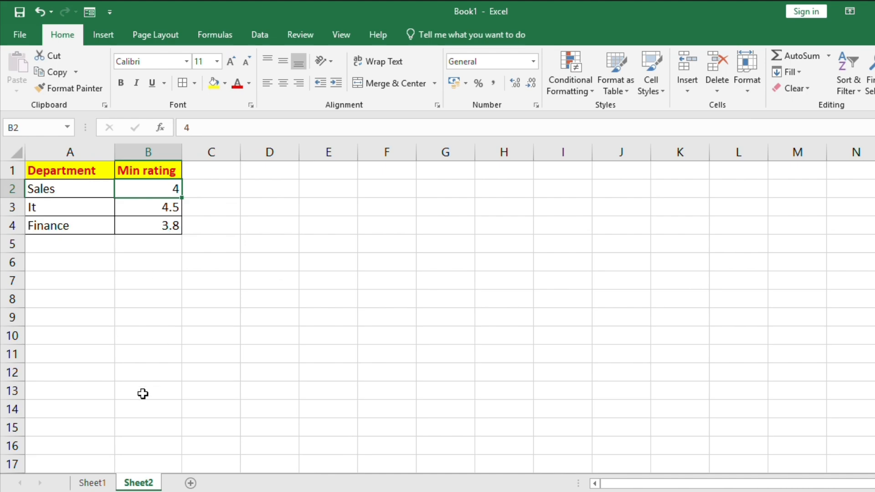
click(97, 481)
click(359, 196)
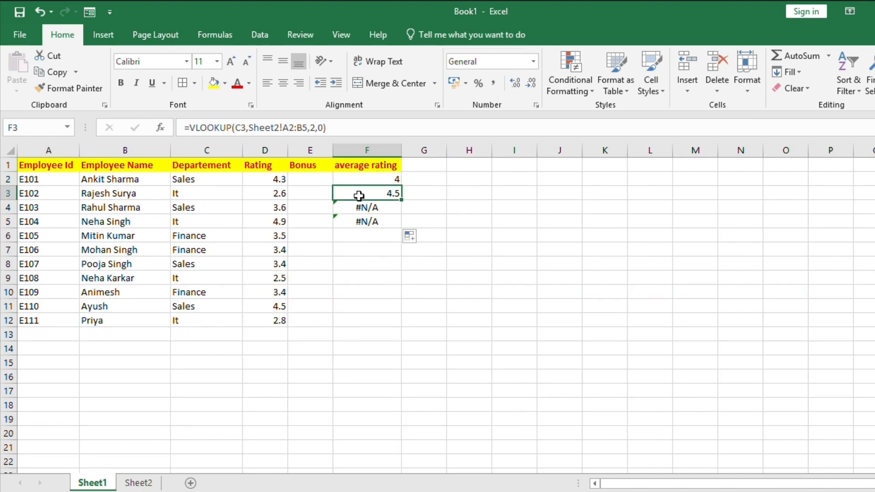
click(149, 482)
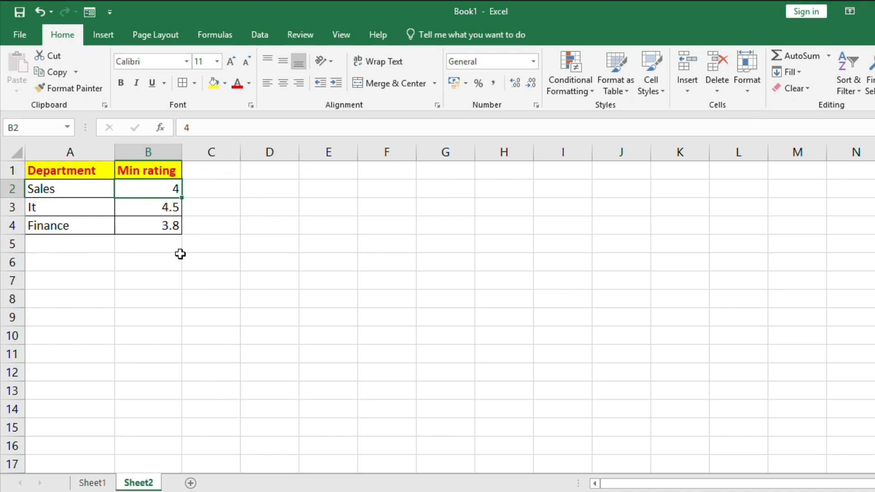
click(92, 483)
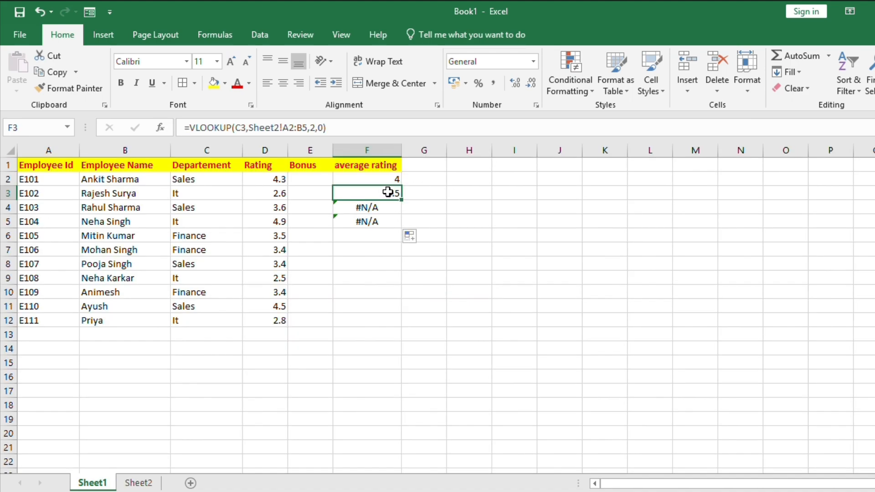
Step: Clear the copied lookup formulas from F3 to F5
drag(389, 192, 387, 229)
key(Delete)
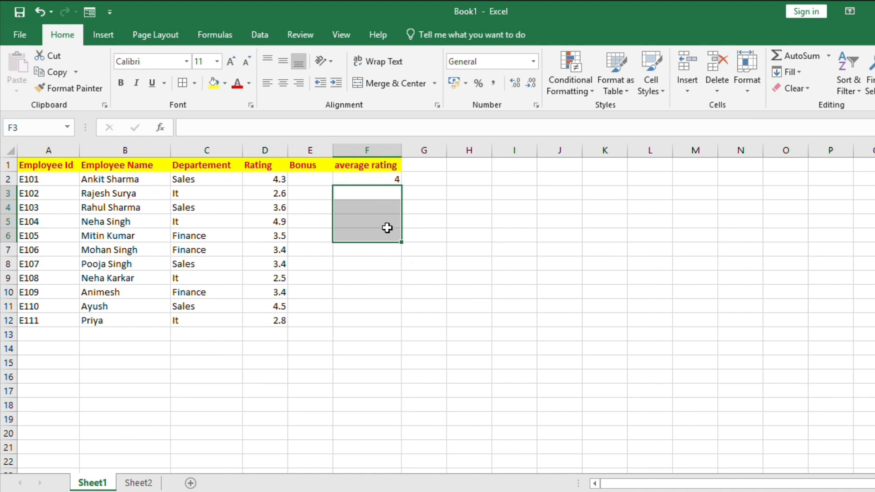
Step: Make the lookup table reference in F2's formula absolute as Sheet2!$A$1:$B$4
click(386, 178)
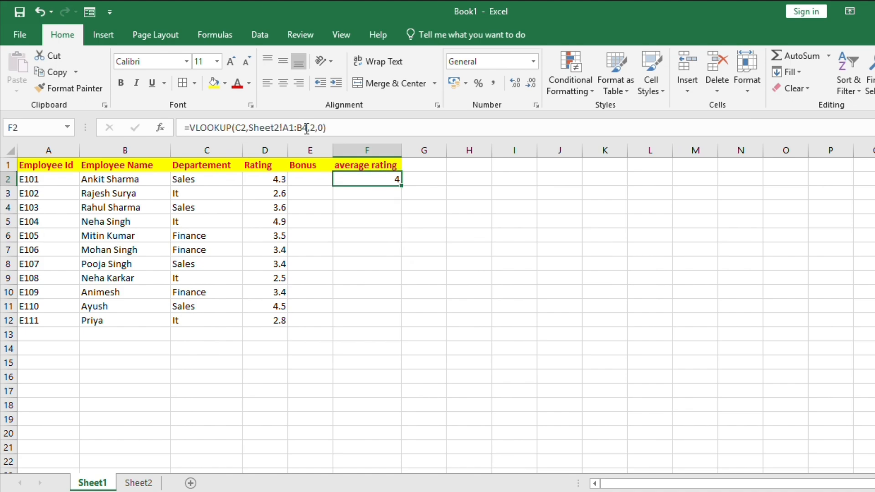
click(290, 128)
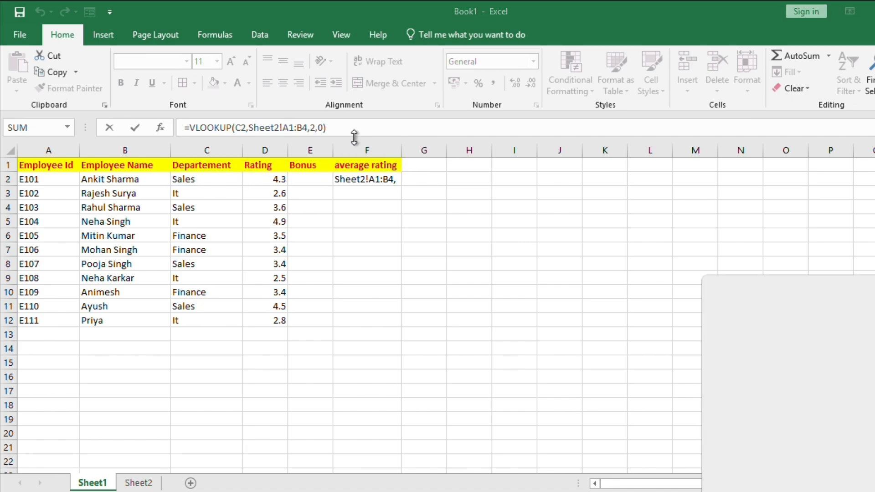
key(F4)
click(313, 128)
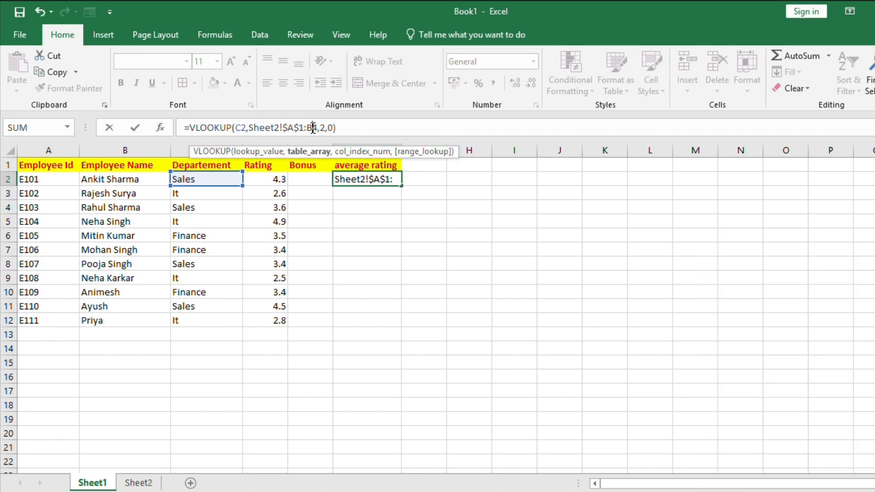
key(F4)
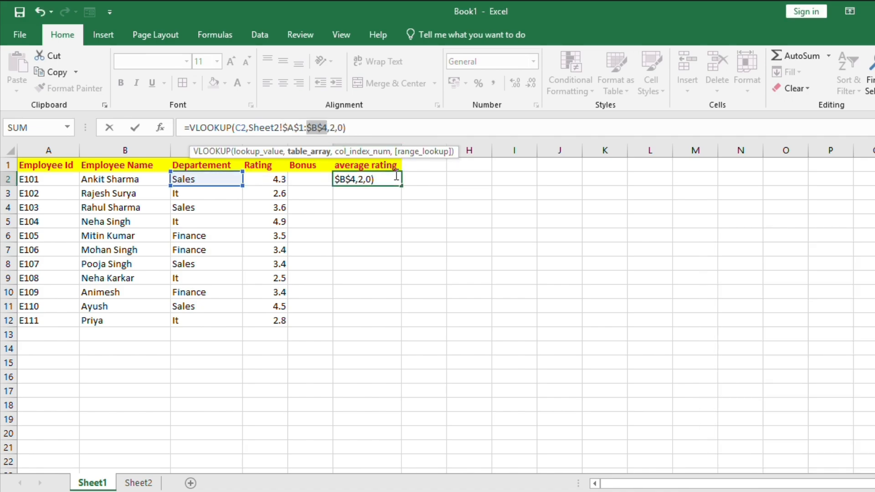
key(Return)
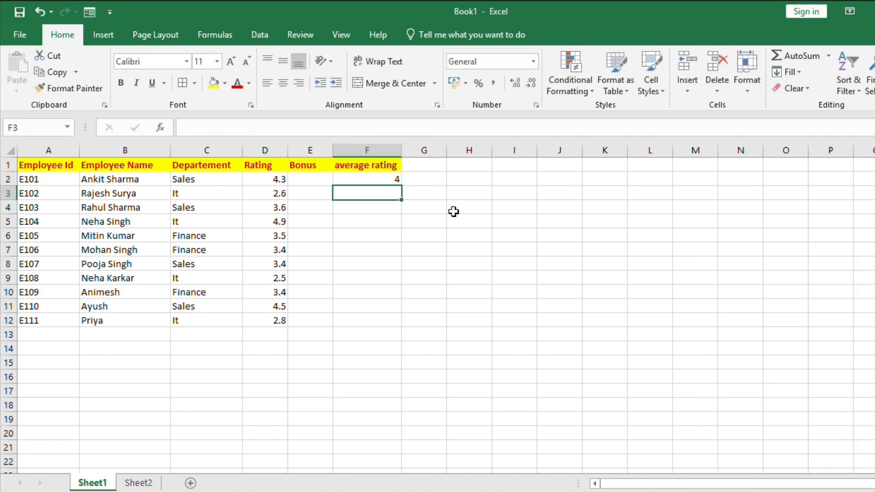
Step: Fill the corrected VLOOKUP formula from F2 down to F12
click(398, 178)
drag(397, 191, 394, 279)
click(391, 180)
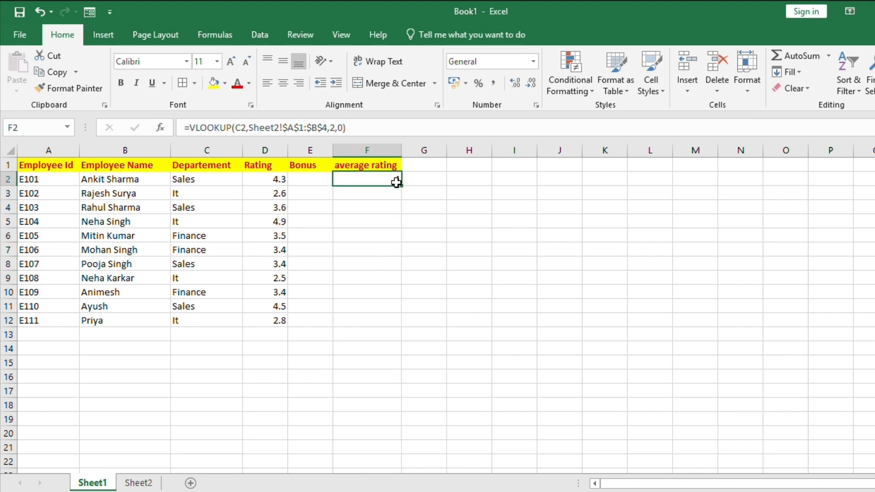
drag(400, 185, 391, 320)
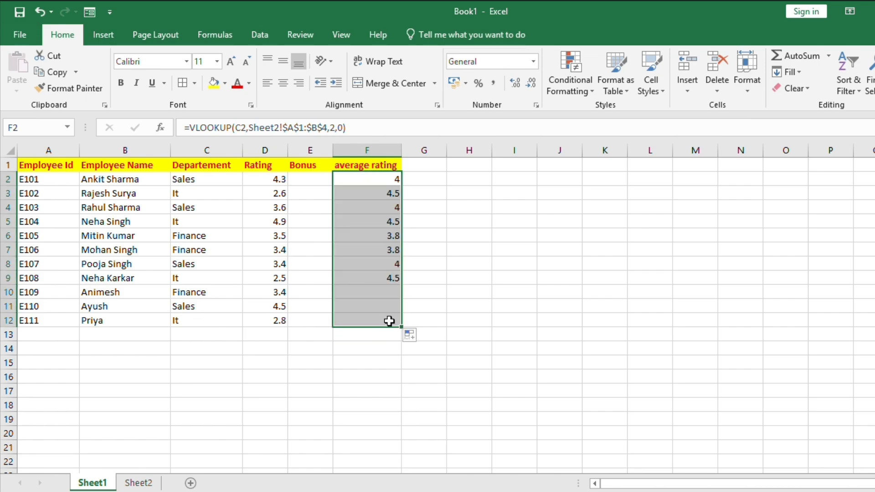
Step: Inspect the filled formulas in F3 and F4 and compare them with Sheet2's minimum ratings
click(395, 196)
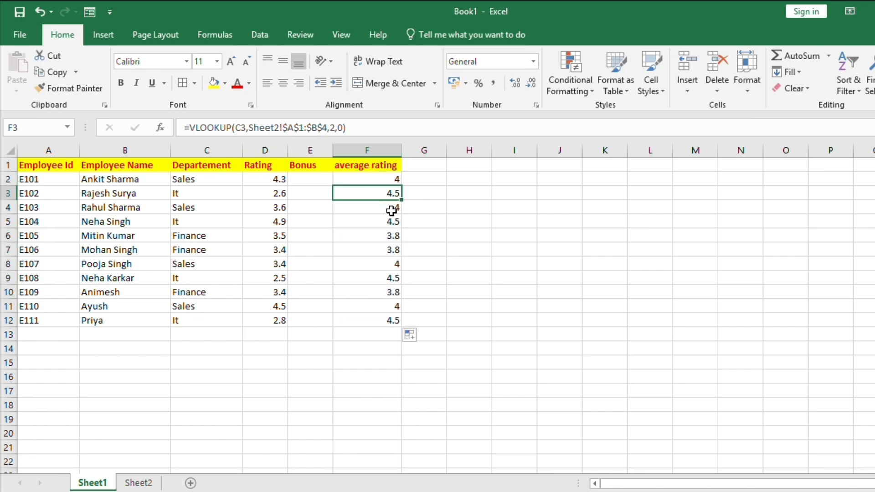
click(392, 211)
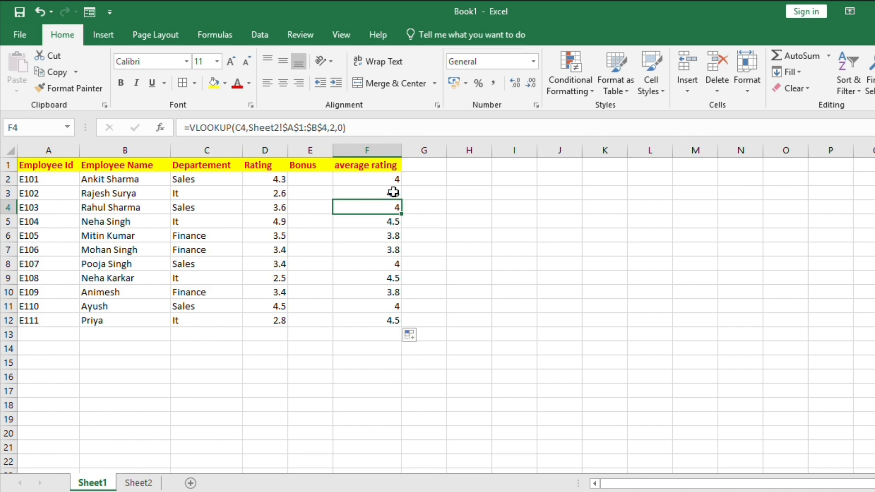
click(395, 196)
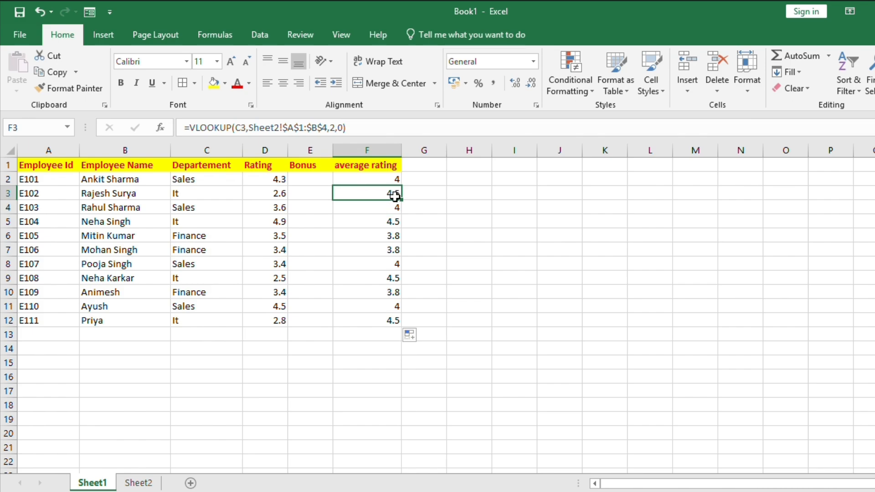
click(145, 482)
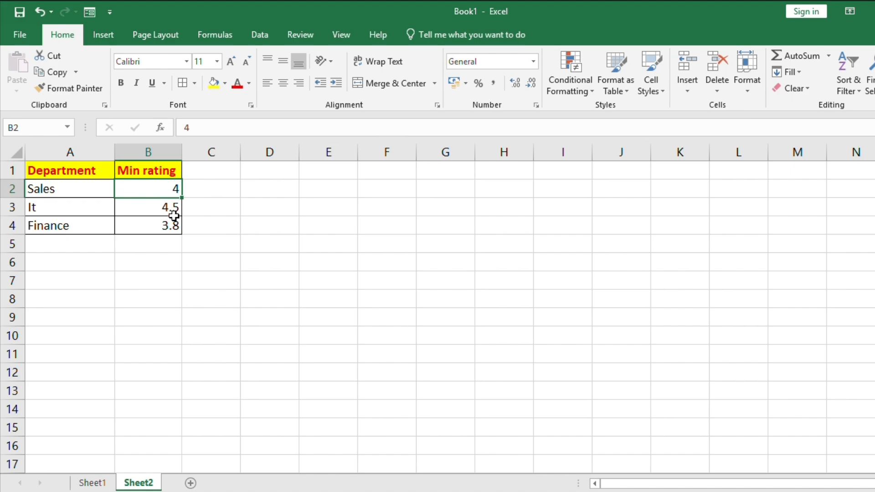
click(92, 482)
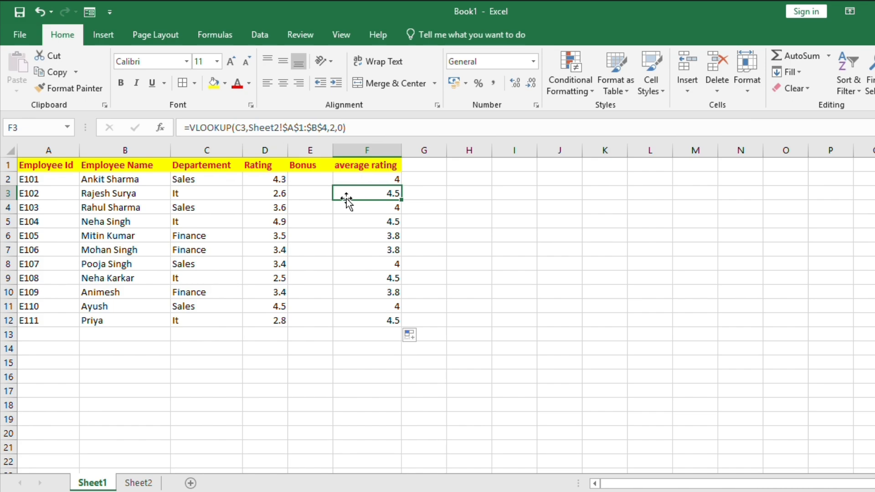
Step: Start an IF formula in E2 whose test checks whether the rating D2 is at least the average rating F2
click(322, 178)
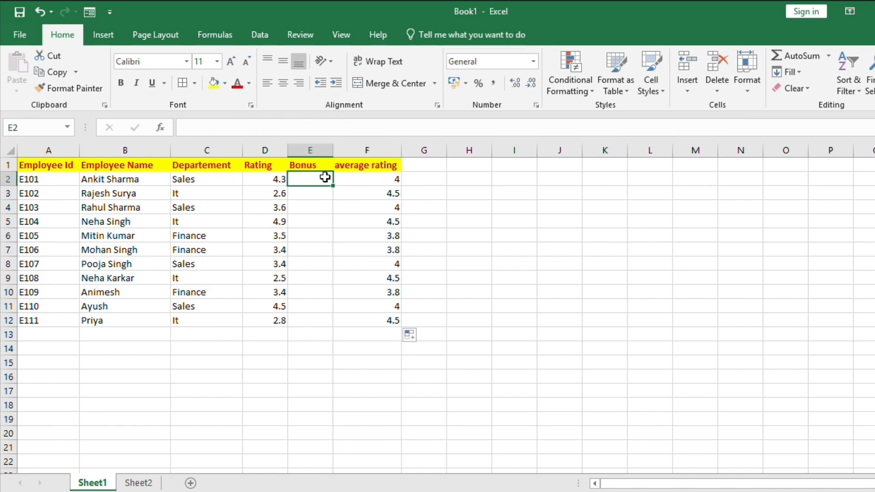
text(=if)
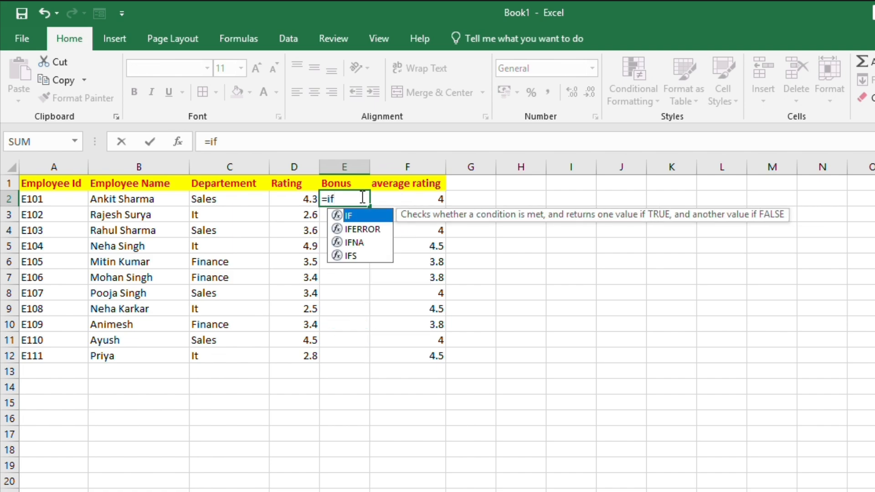
click(294, 201)
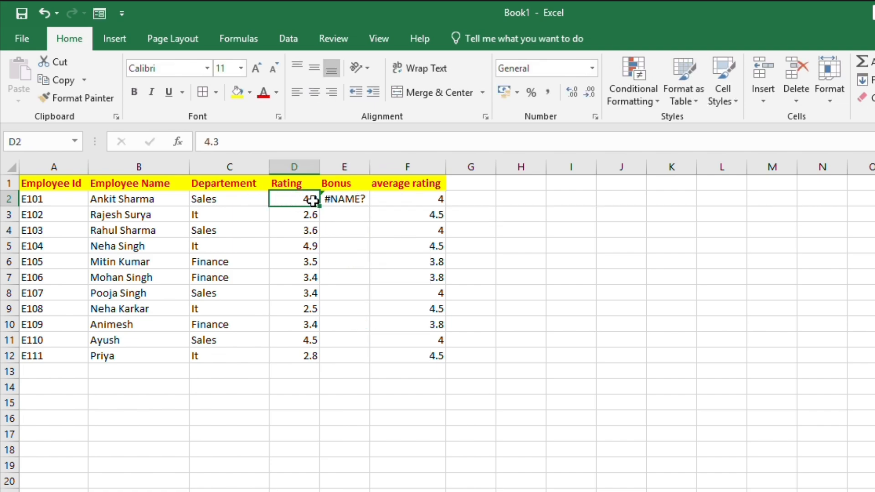
click(365, 202)
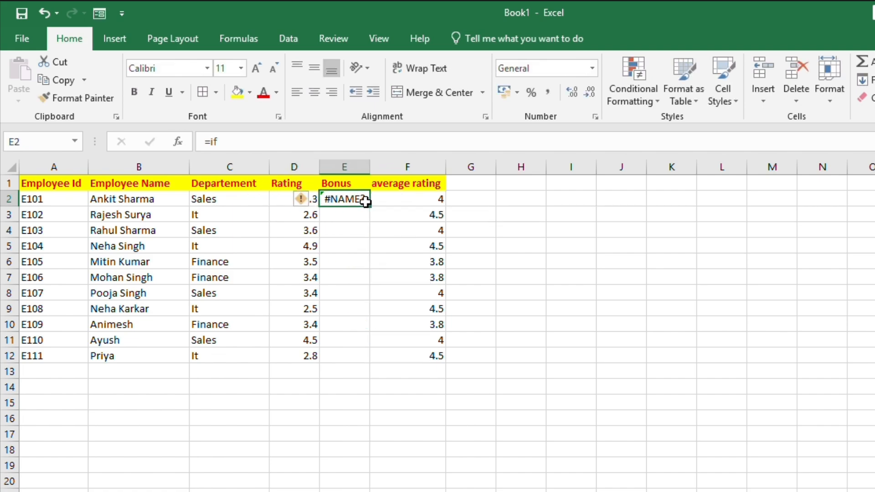
click(261, 139)
text(()
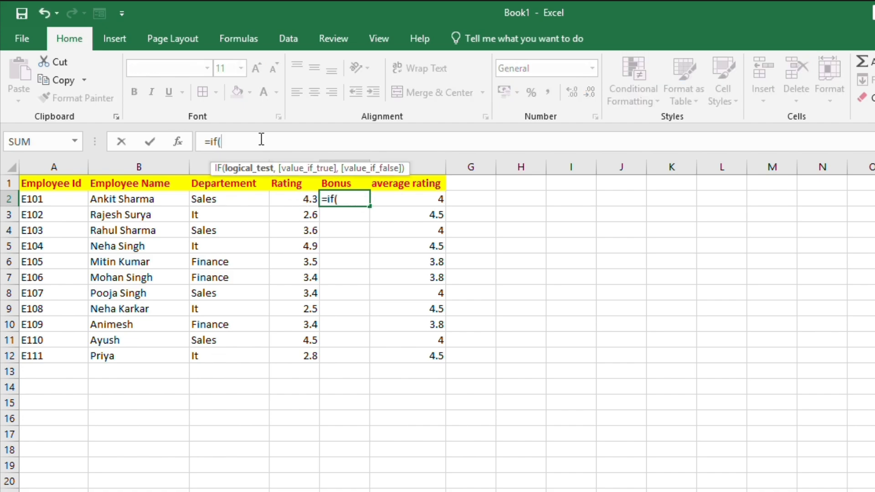
click(300, 195)
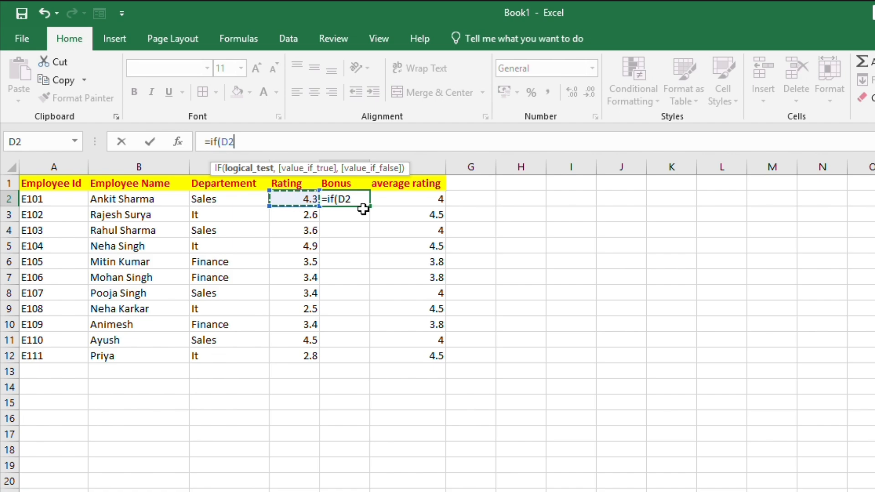
text(=)
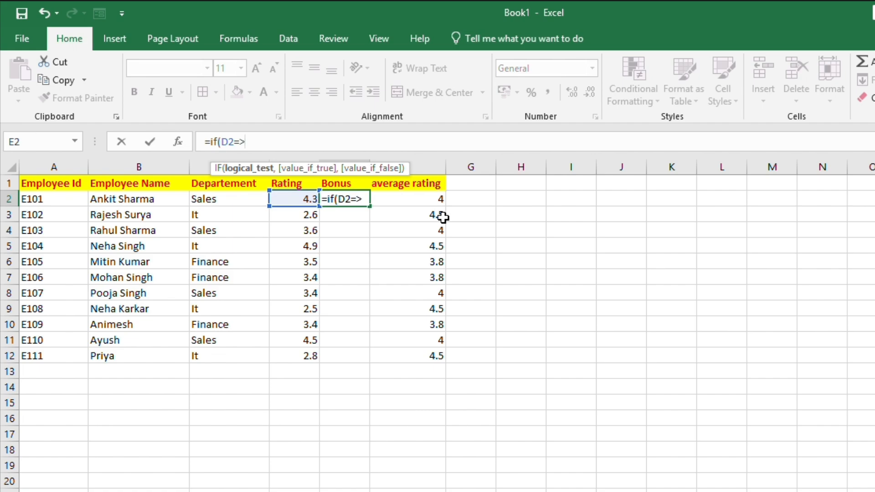
text(>)
click(436, 200)
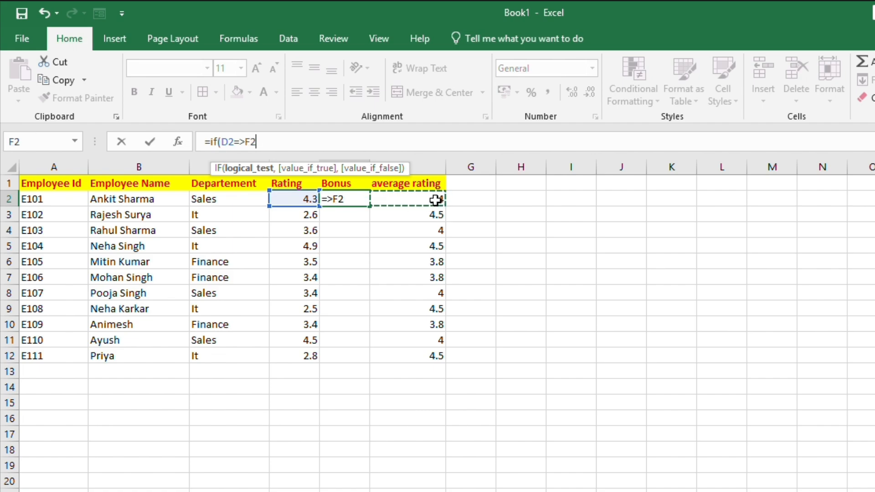
text(,)
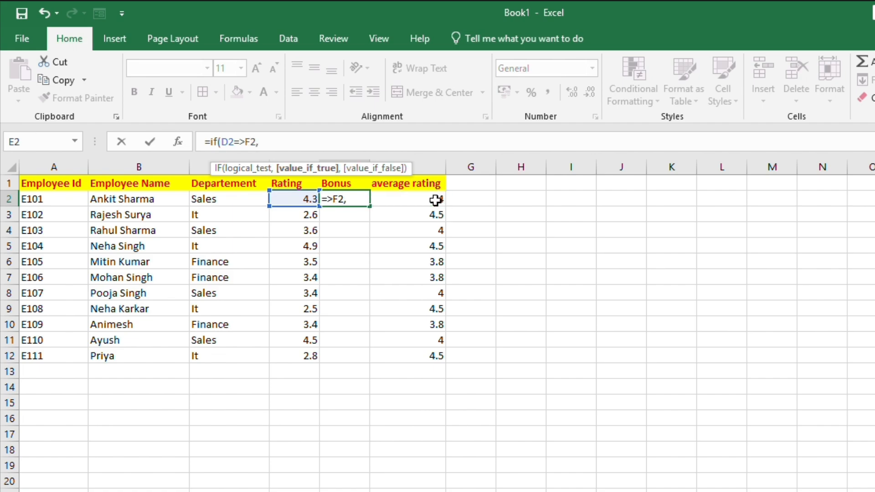
text("Bonus",)
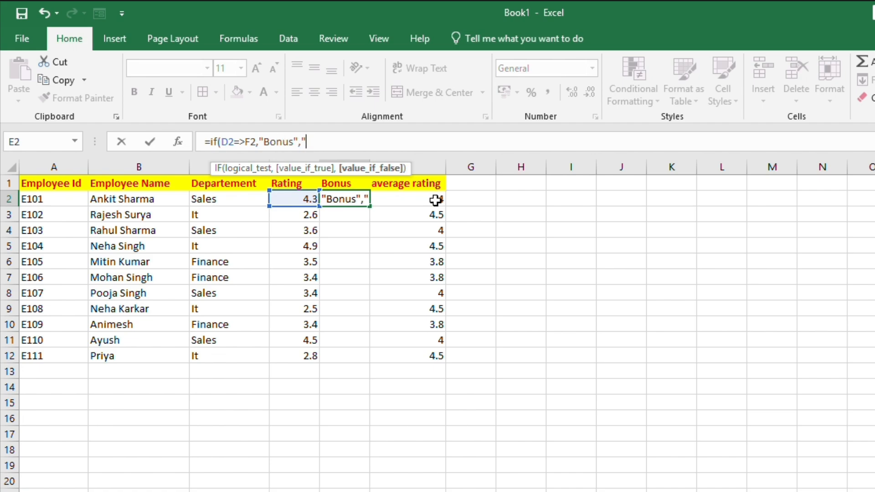
text("No-Bonus)
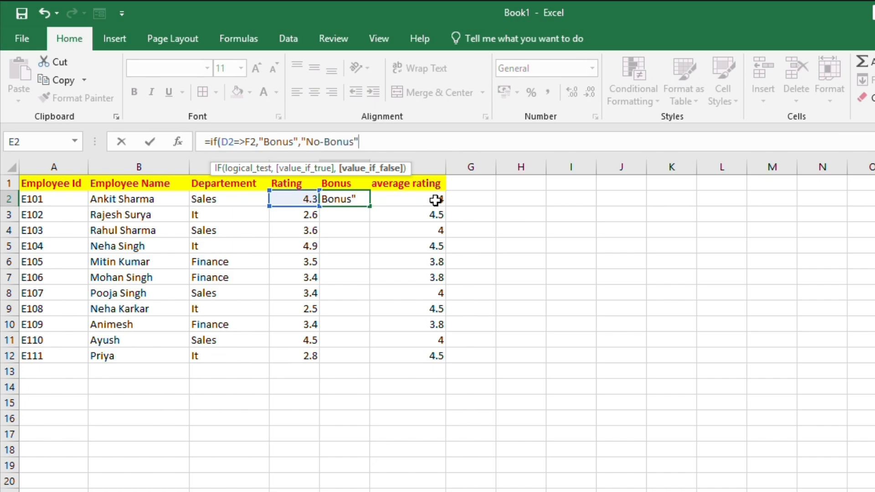
Step: Complete the IF to return "Bonus" when true and "No-Bonus" otherwise, accepting the suggested >= correction
text("))
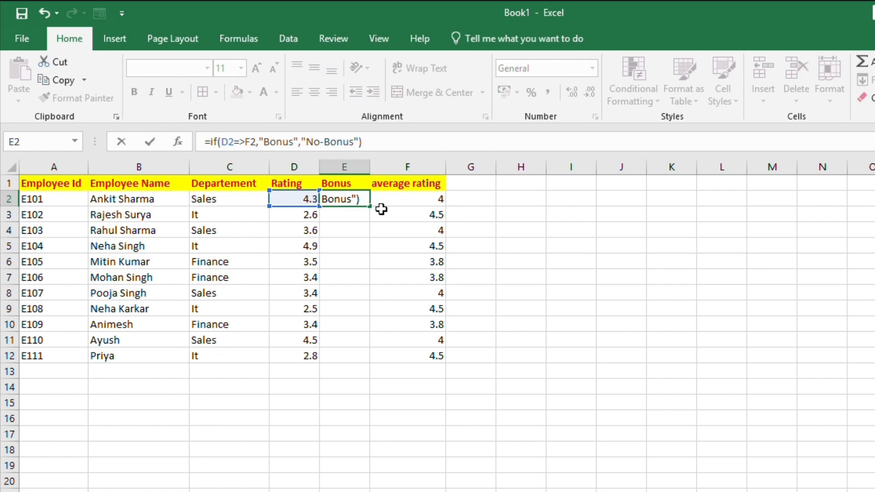
key(Return)
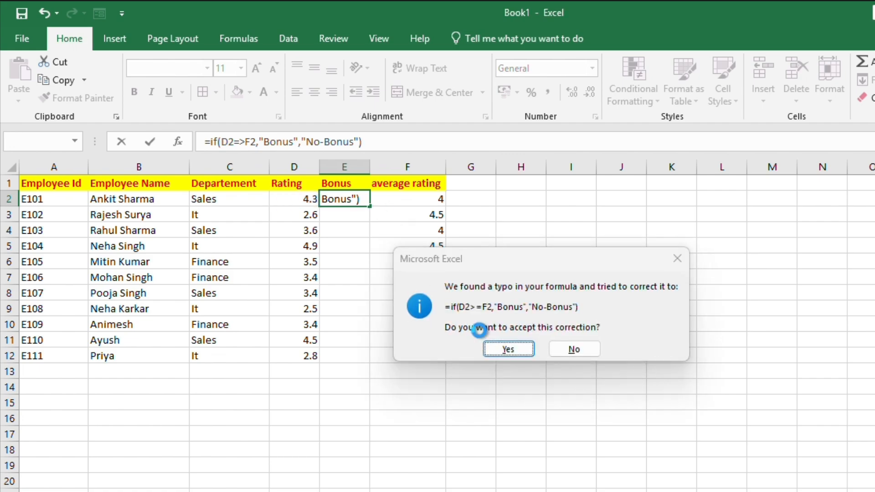
key(Return)
Step: Fill the IF formula from E2 down to E12 and widen the Bonus column
click(363, 201)
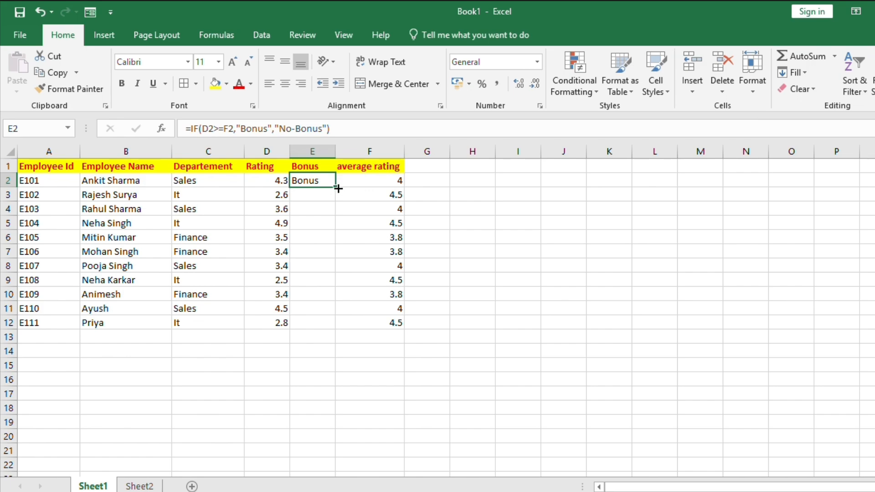
drag(338, 188, 334, 325)
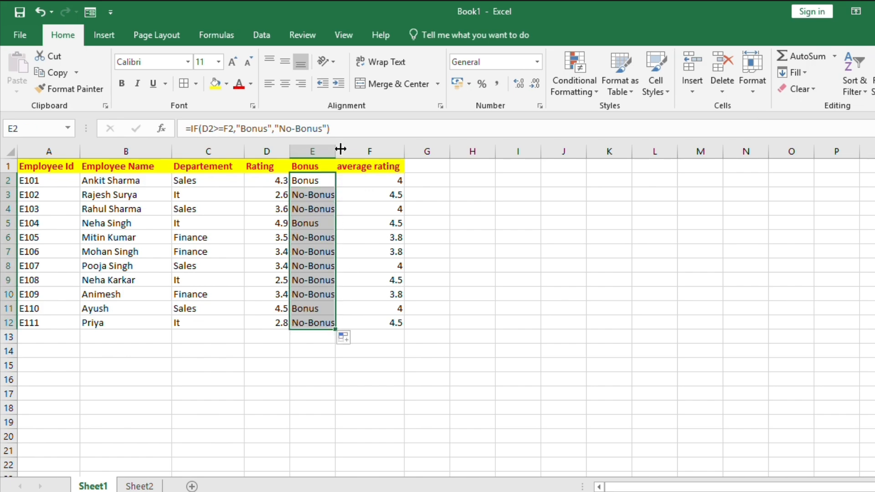
drag(341, 149, 348, 150)
click(351, 219)
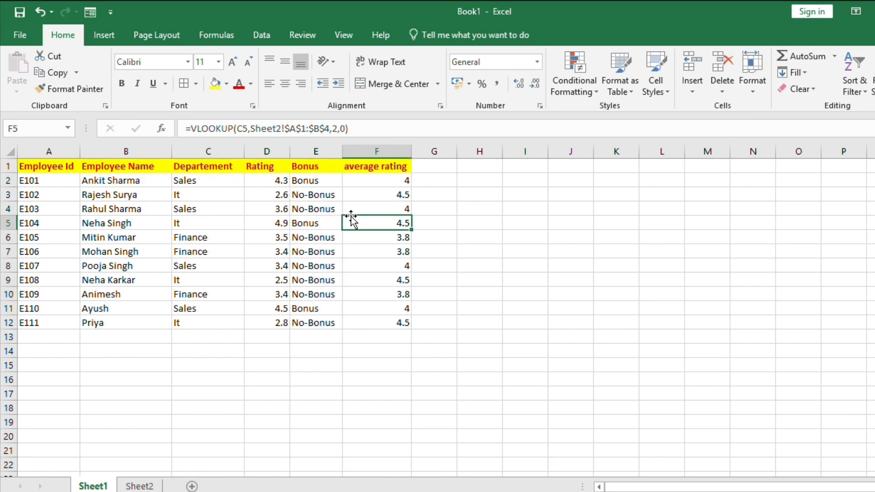